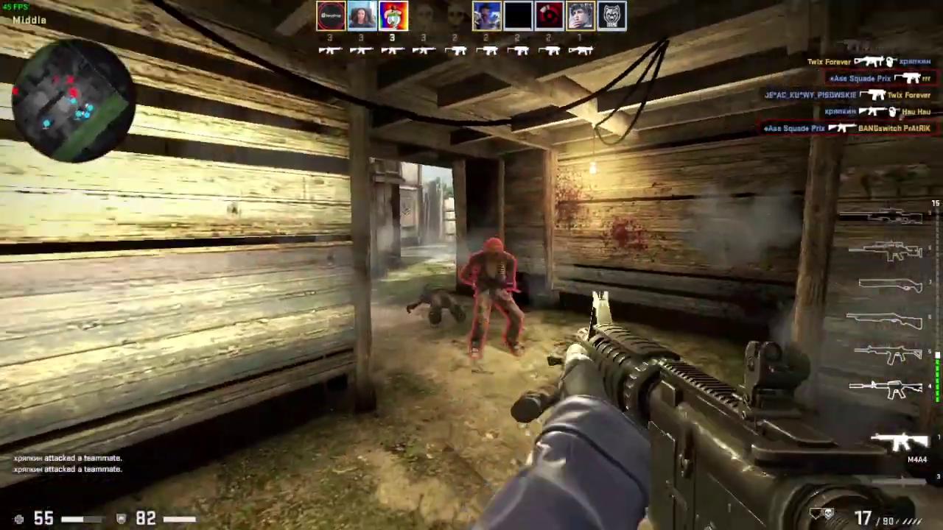
pyautogui.click(471, 265)
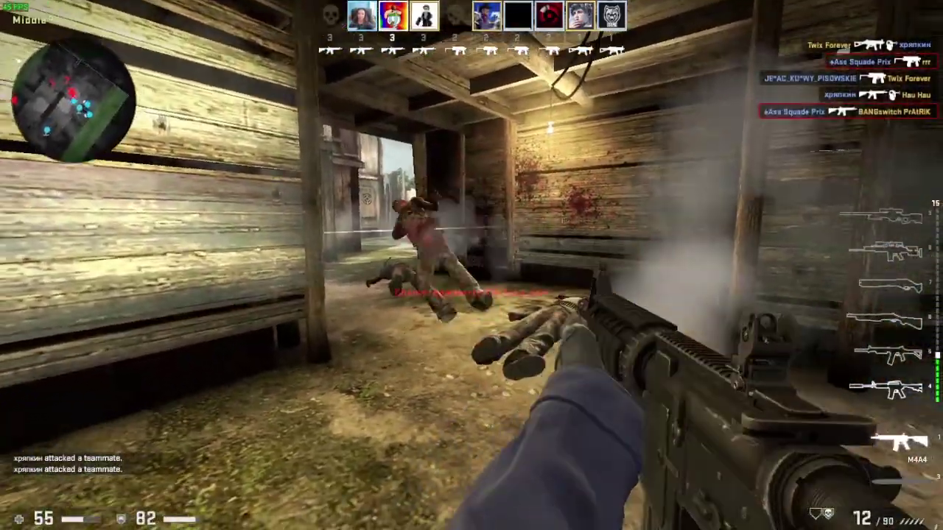
pyautogui.press('r')
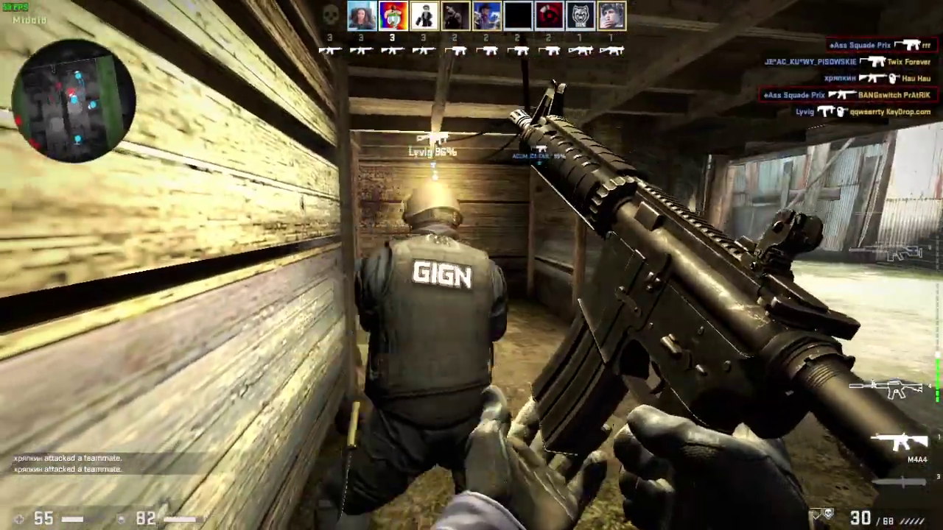
pyautogui.press('d')
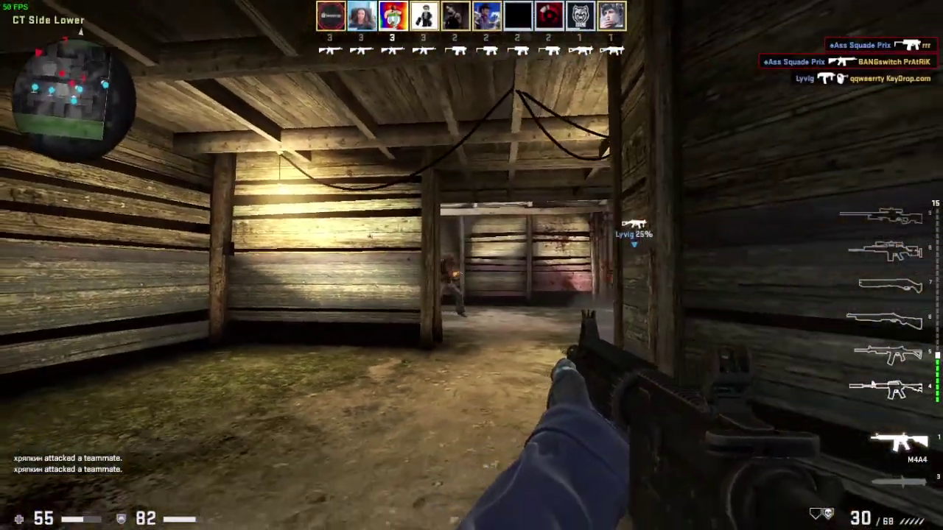
pyautogui.click(472, 265)
pyautogui.click(471, 265)
pyautogui.press('d')
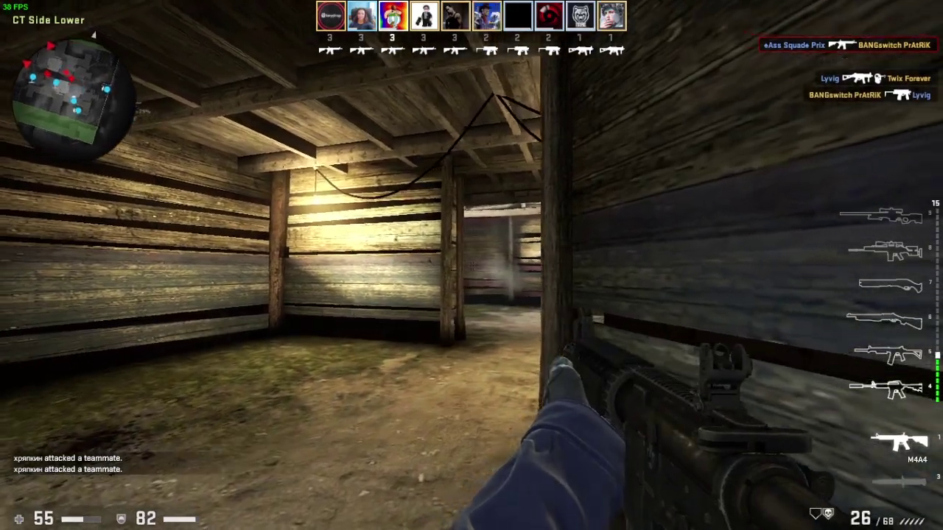
pyautogui.click(471, 266)
pyautogui.click(471, 265)
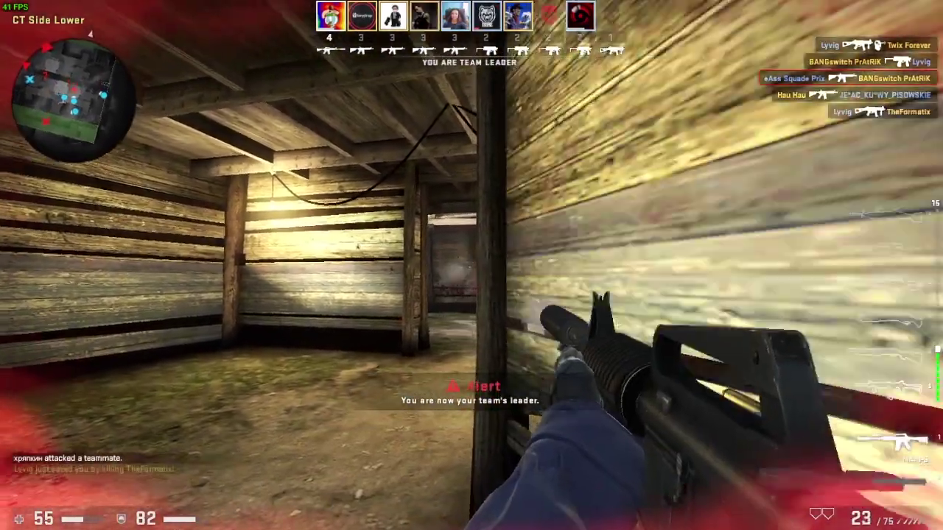
pyautogui.click(471, 265)
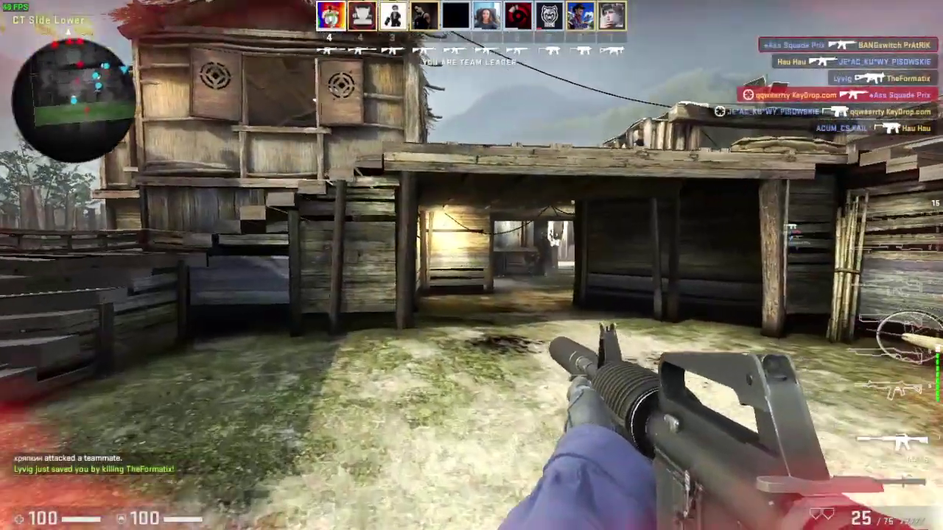
pyautogui.press('w')
pyautogui.click(471, 265)
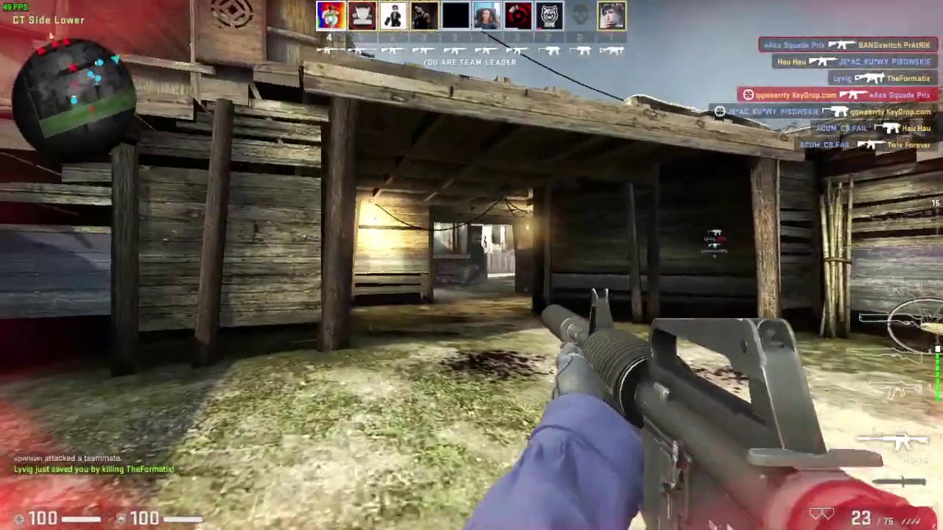
pyautogui.click(471, 265)
pyautogui.click(472, 265)
pyautogui.click(471, 265)
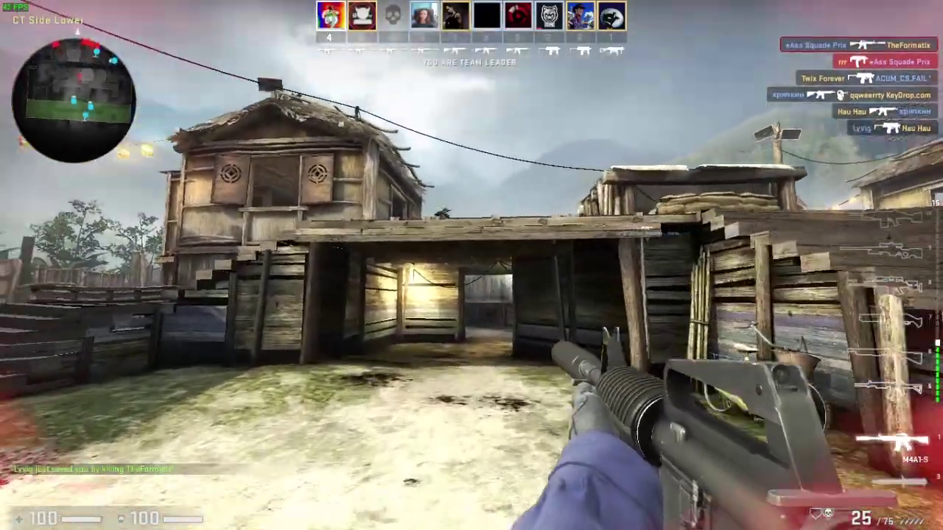
pyautogui.click(471, 265)
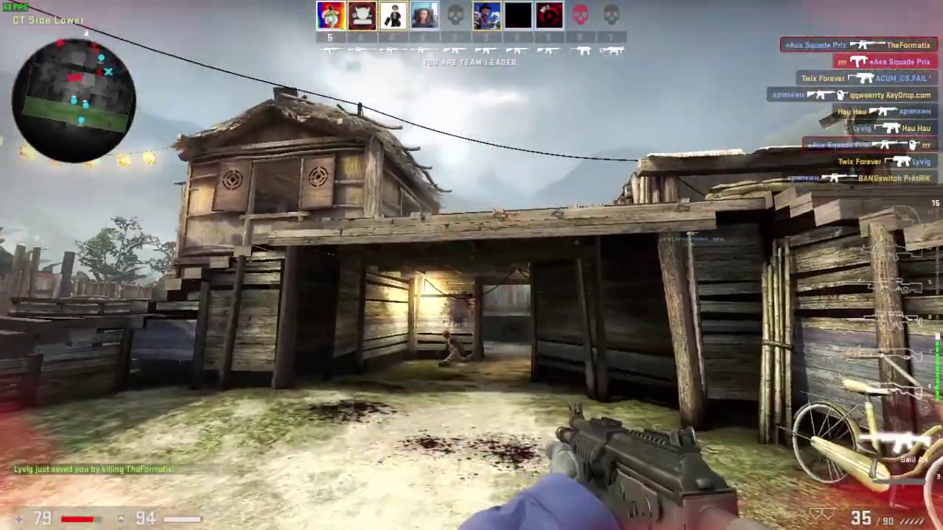
pyautogui.press('s')
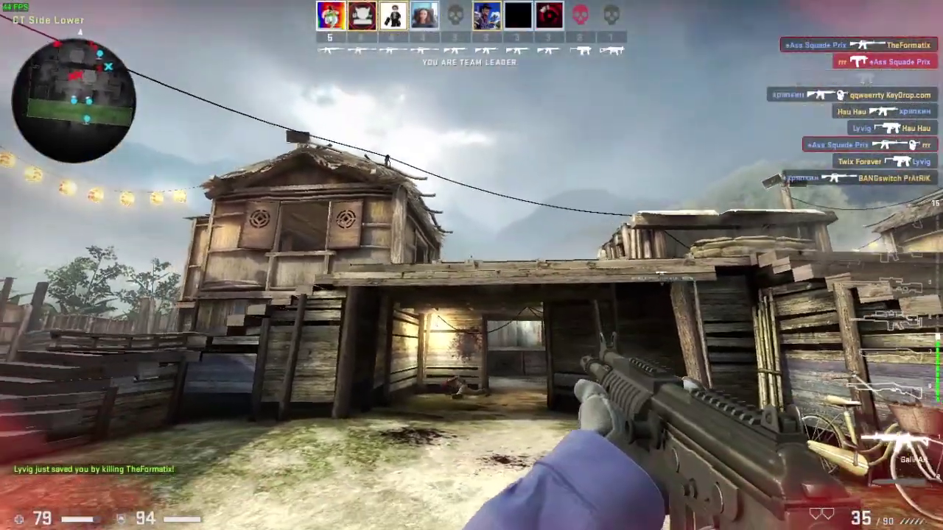
pyautogui.press('w')
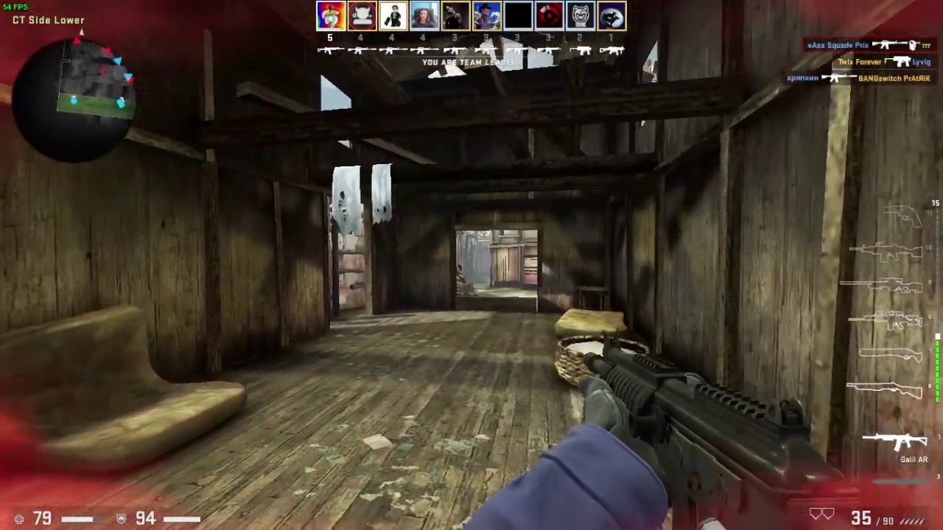
pyautogui.click(471, 265)
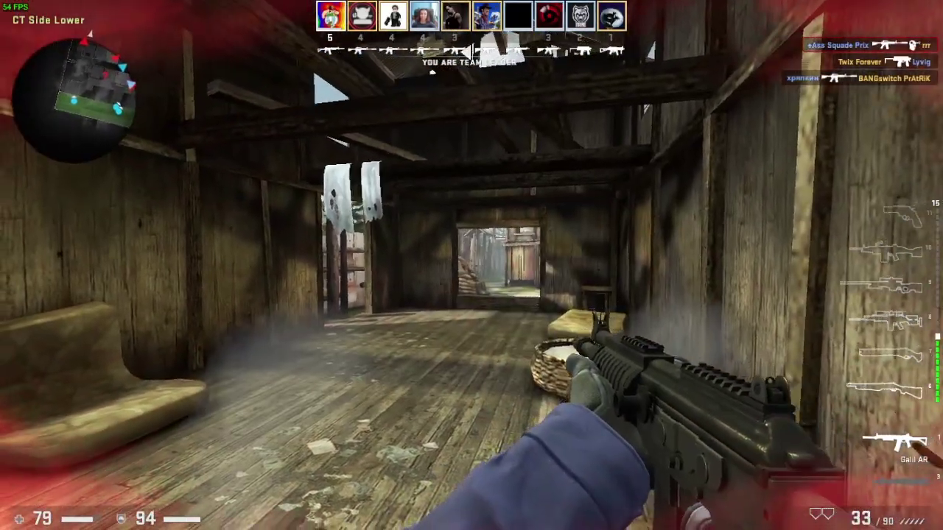
pyautogui.click(471, 265)
pyautogui.press('w')
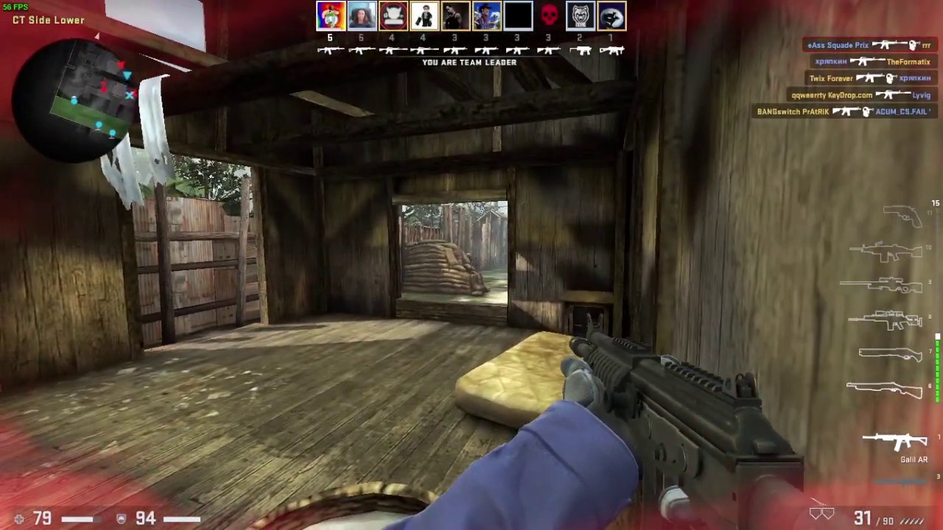
pyautogui.click(471, 265)
pyautogui.click(471, 265)
pyautogui.click(471, 265)
pyautogui.press('w')
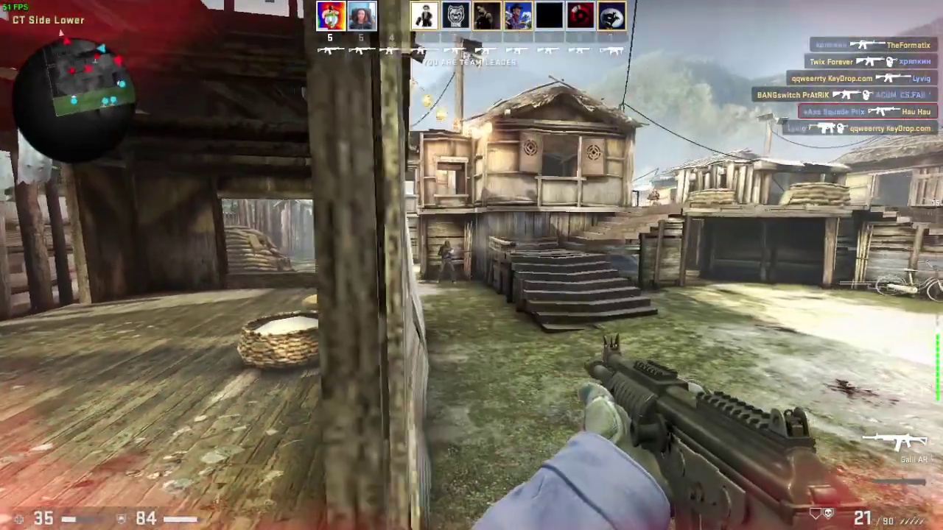
pyautogui.click(472, 265)
pyautogui.click(471, 265)
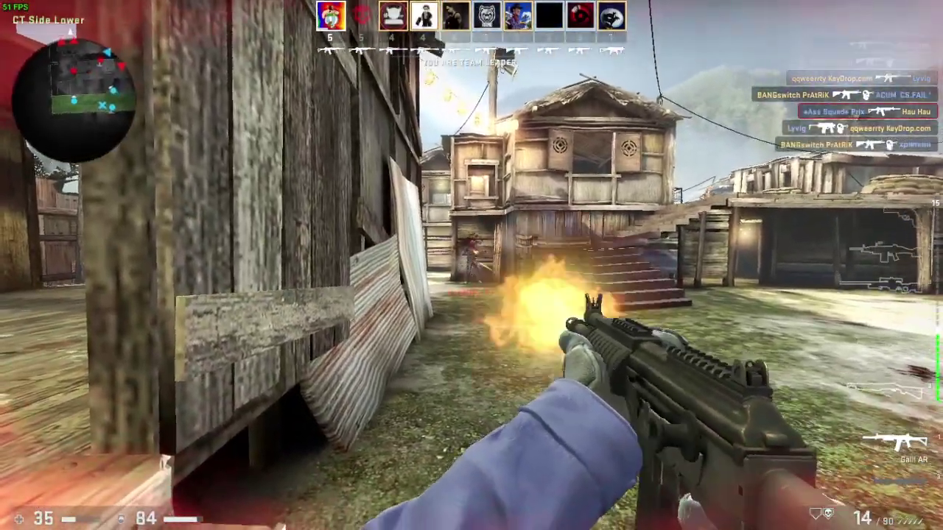
pyautogui.click(472, 265)
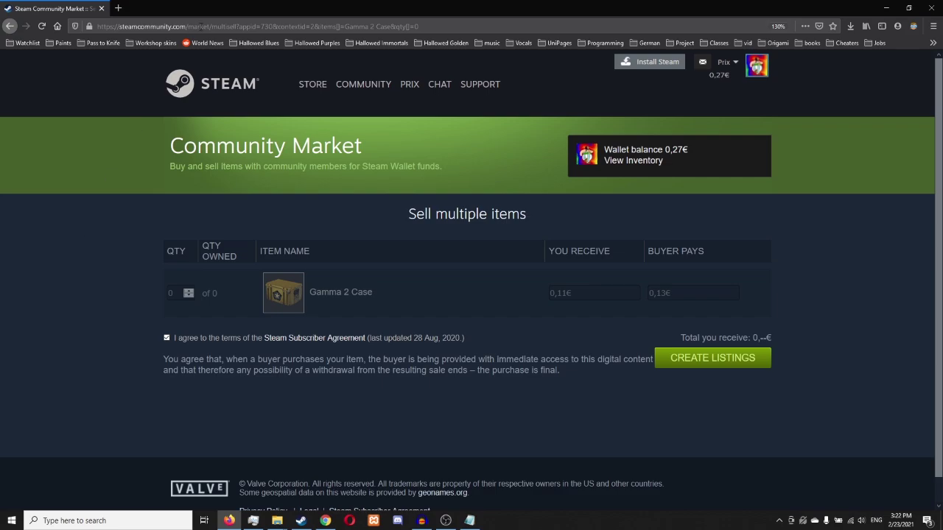
# Step: Examine the multisell links saved in multiselling_cases.txt in Notepad, and return to the browser to inspect the Gamma 2 Case address
pyautogui.hotkey('alt', 'Tab')
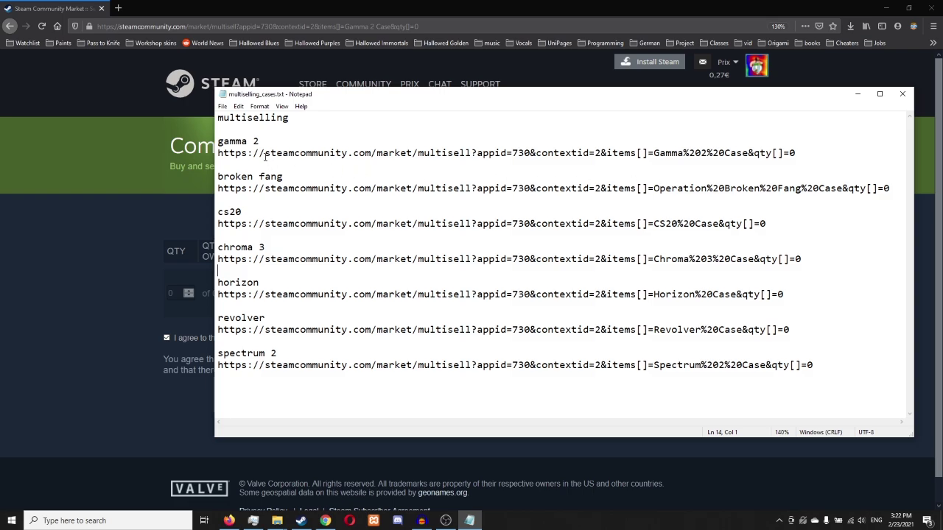
pyautogui.moveTo(264, 153); pyautogui.dragTo(468, 155)
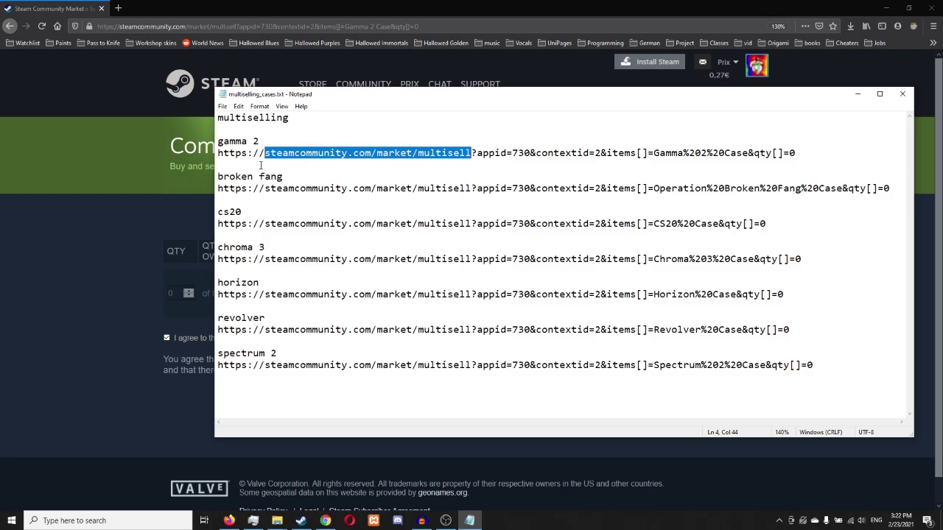
pyautogui.click(475, 168)
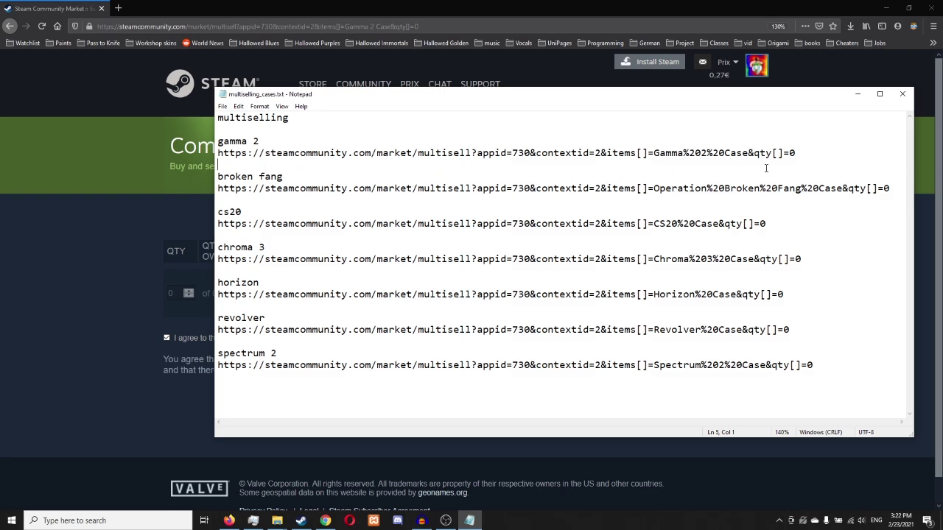
pyautogui.hotkey('alt', 'Tab')
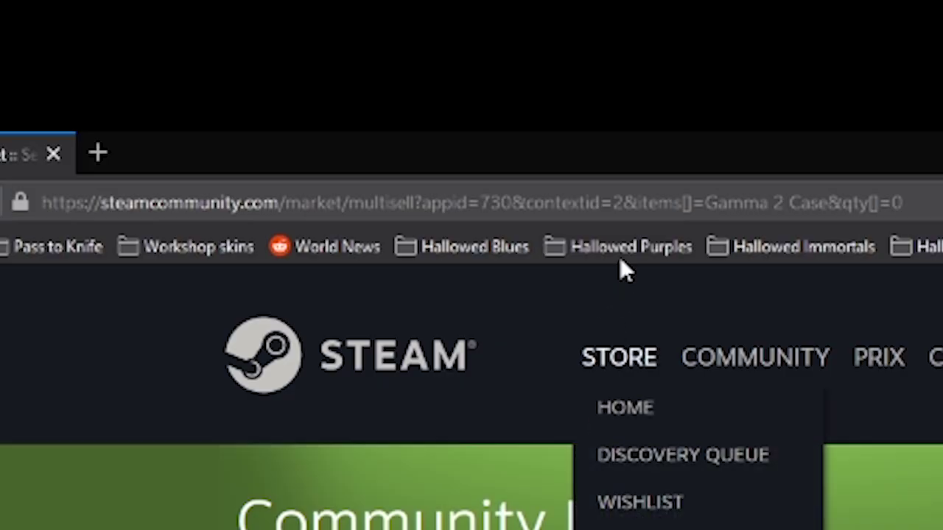
pyautogui.moveTo(345, 31); pyautogui.dragTo(361, 31)
pyautogui.moveTo(750, 214); pyautogui.dragTo(828, 212)
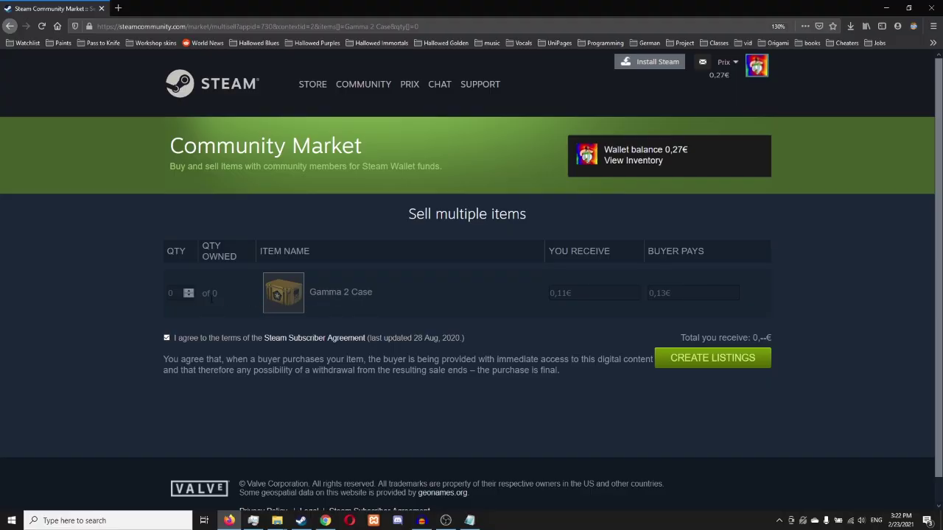
# Step: Set the Gamma 2 Case sale quantity to 7 and the price the buyer pays to 0,17€
pyautogui.click(190, 291)
pyautogui.click(190, 291)
pyautogui.click(190, 291)
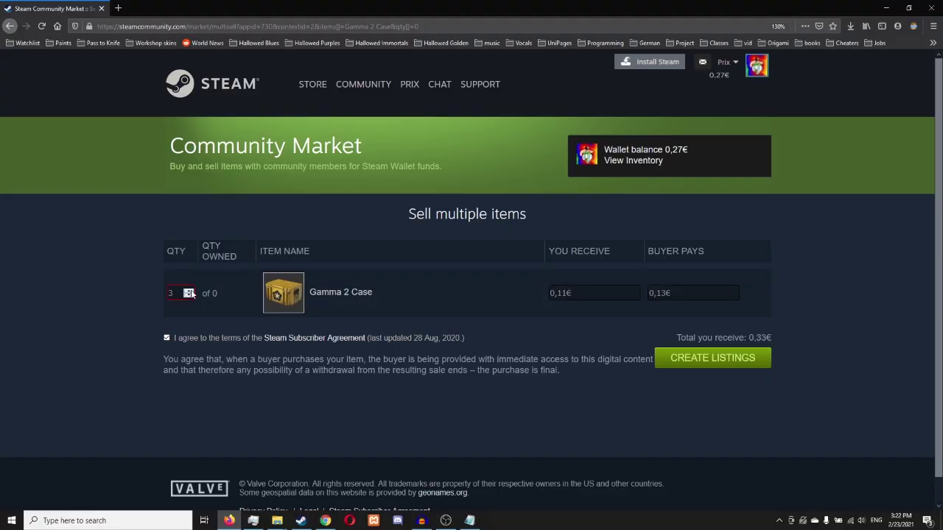
pyautogui.click(190, 291)
pyautogui.click(190, 291)
pyautogui.click(190, 291)
pyautogui.click(190, 291)
pyautogui.click(685, 293)
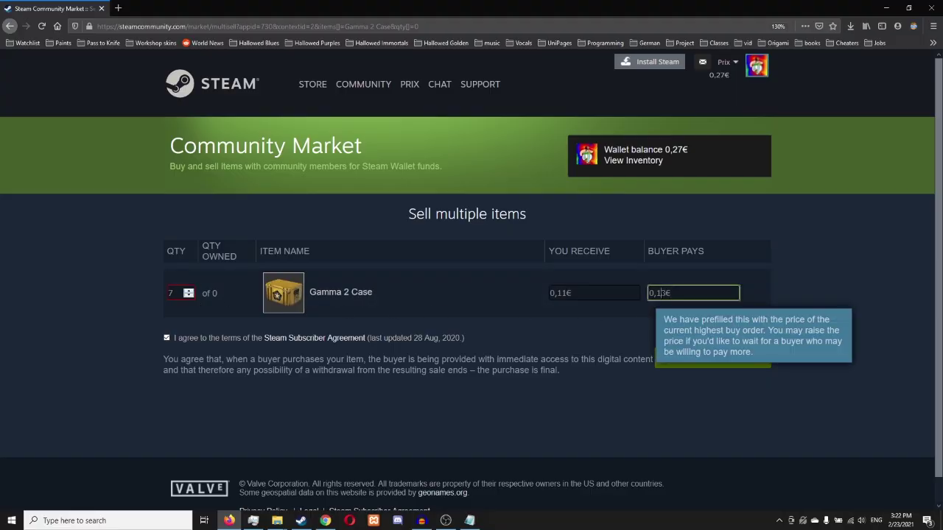
pyautogui.write('7')
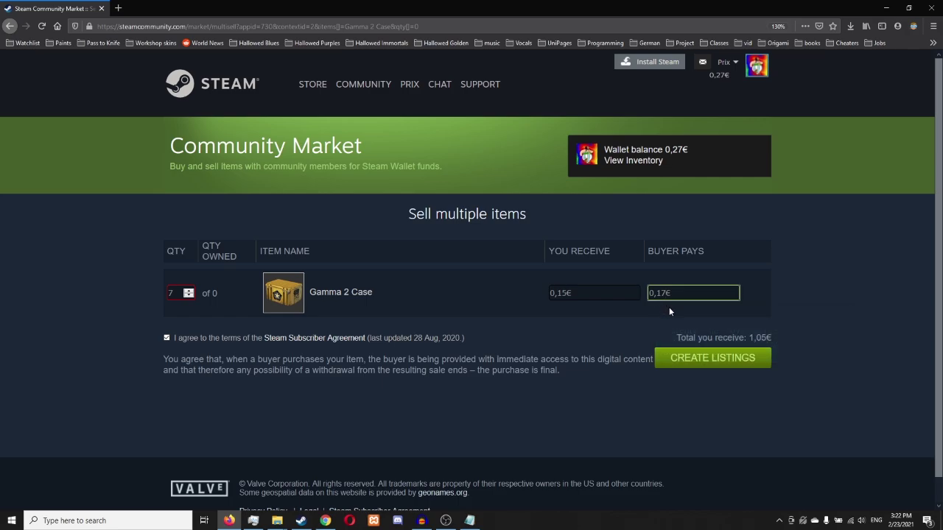
pyautogui.click(631, 428)
pyautogui.moveTo(218, 298); pyautogui.dragTo(204, 294)
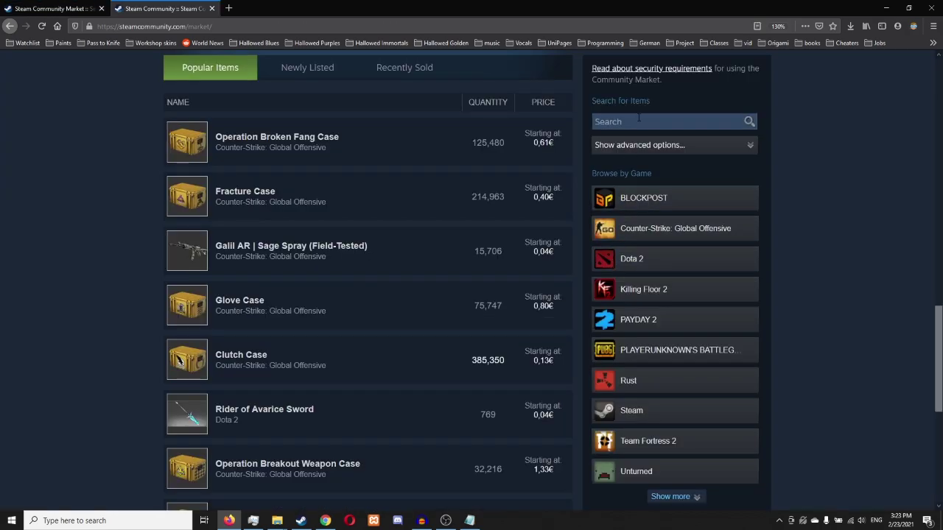
# Step: Search the Community Market for "clutch case" and open the Clutch Case listing
pyautogui.click(639, 122)
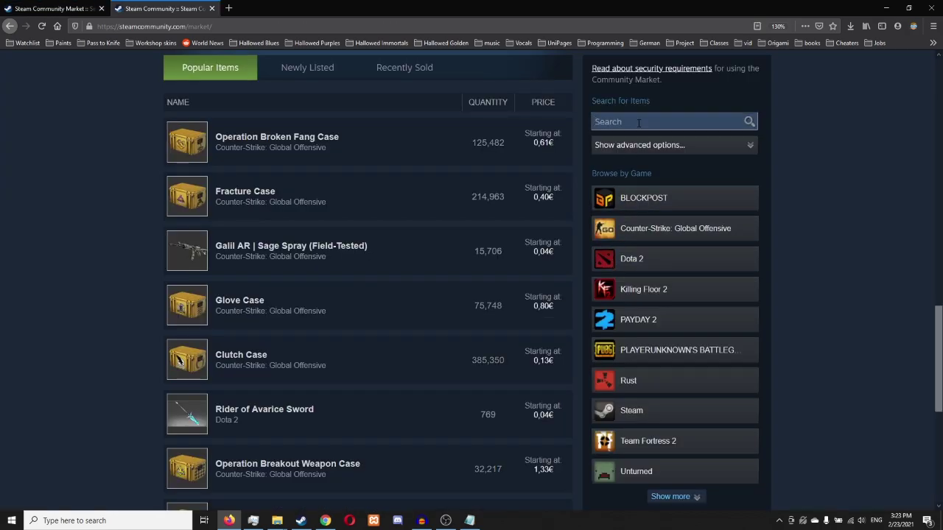
pyautogui.write('clutch case')
pyautogui.press('Return')
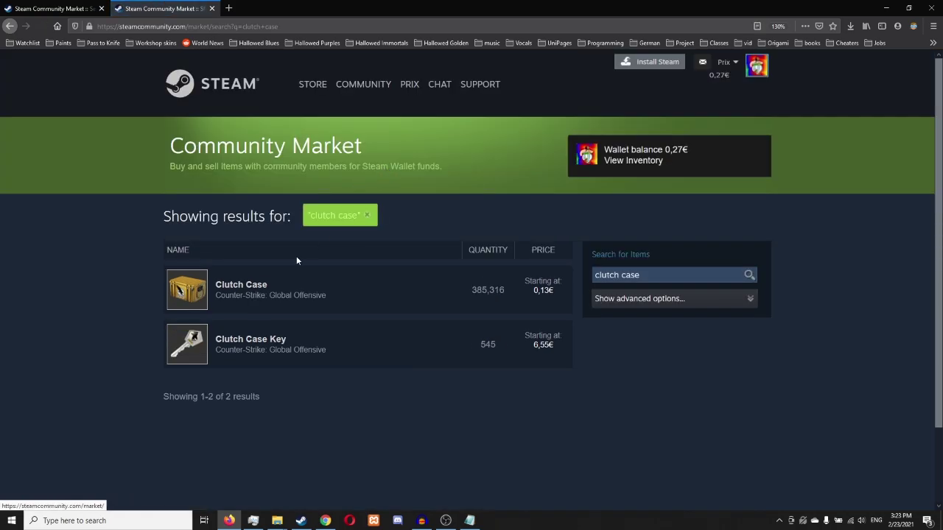
pyautogui.click(274, 274)
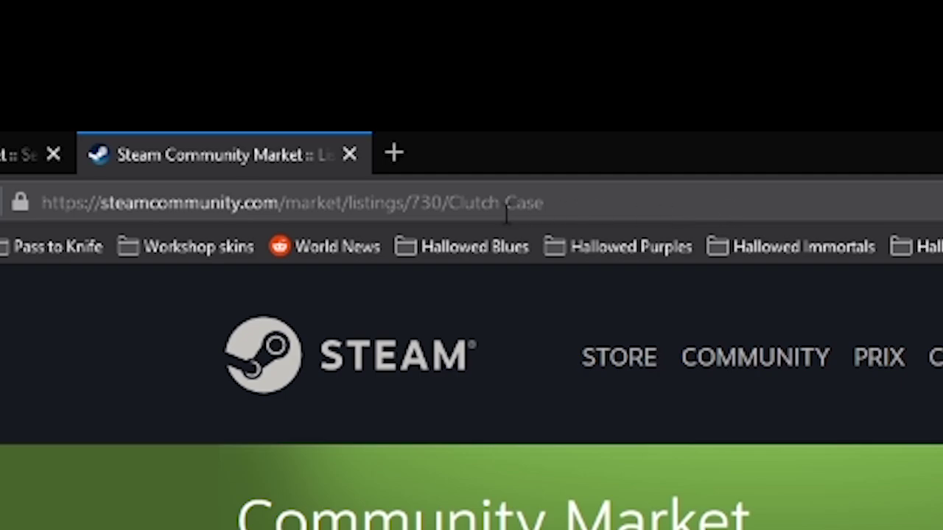
# Step: Replace the item name in the Gamma 2 Case multisell address with "Clutch Case" and load that page
pyautogui.click(247, 27)
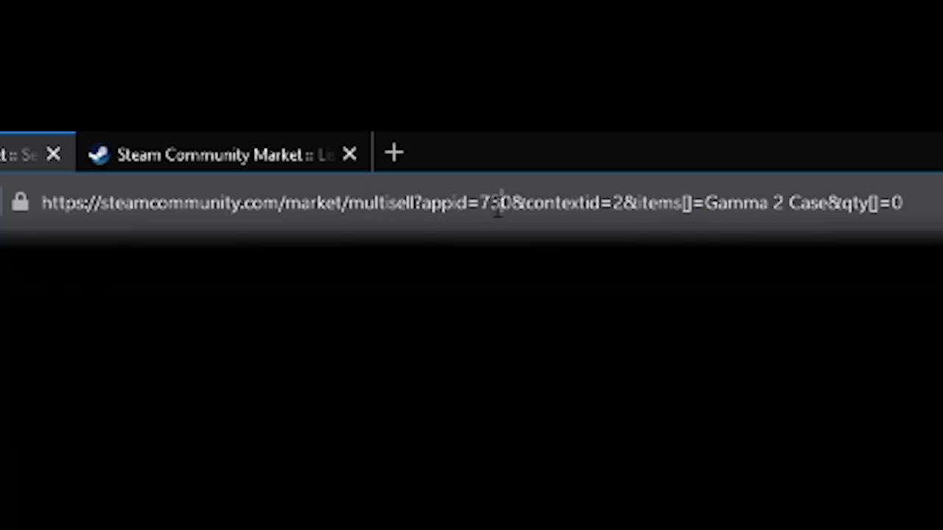
pyautogui.moveTo(479, 203)
pyautogui.mouseDown()
pyautogui.moveTo(513, 204)
pyautogui.moveTo(480, 204)
pyautogui.mouseUp()
pyautogui.click(532, 206)
pyautogui.click(524, 202)
pyautogui.moveTo(706, 210); pyautogui.dragTo(825, 210)
pyautogui.write('Clutch Case')
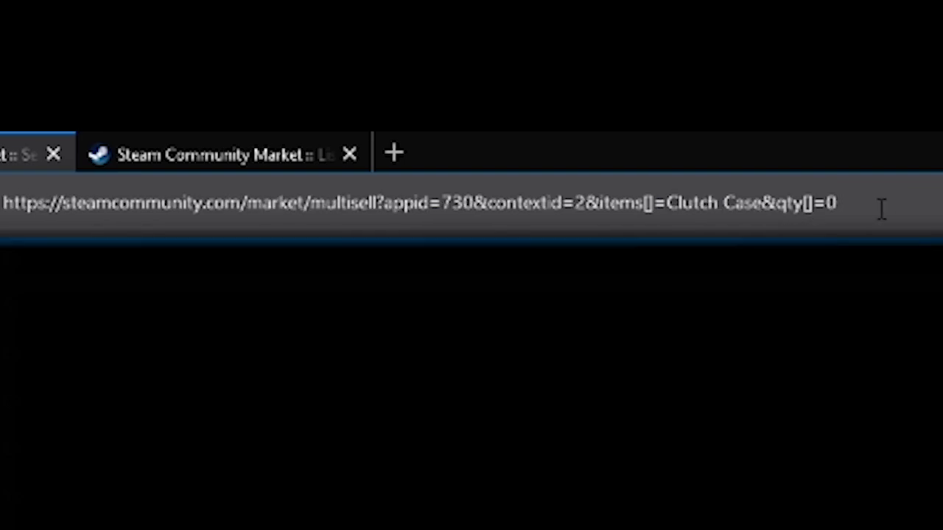
pyautogui.press('Return')
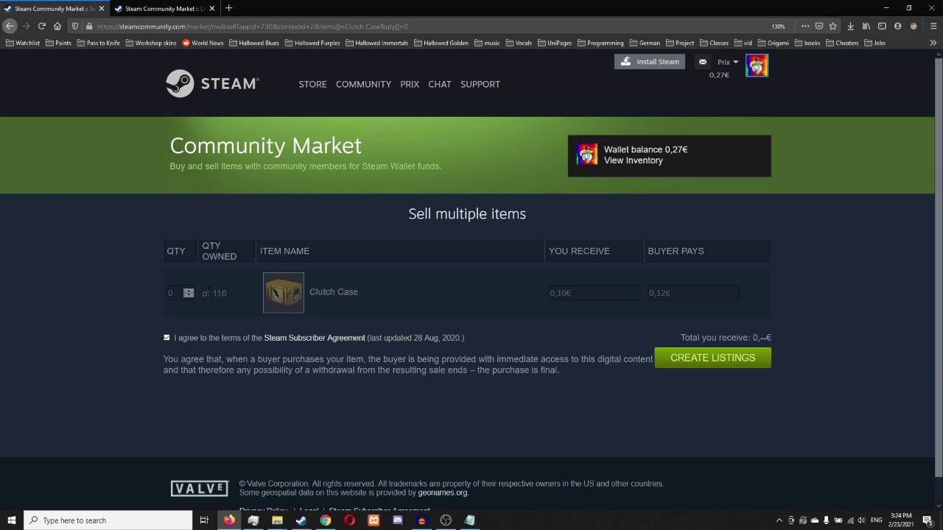
# Step: Raise the number of Clutch Cases to sell to 14
pyautogui.click(188, 291)
pyautogui.click(189, 291)
pyautogui.click(188, 291)
pyautogui.doubleClick(188, 291)
pyautogui.click(188, 291)
pyautogui.click(189, 291)
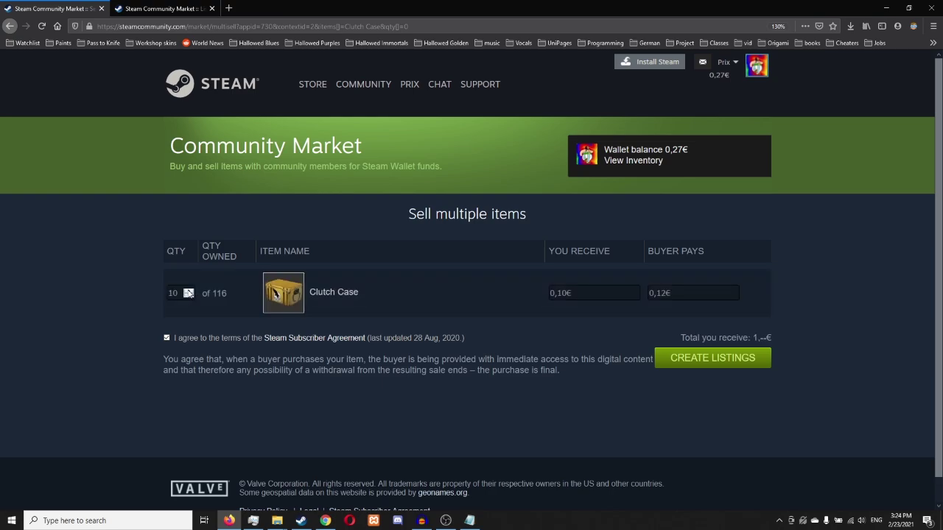
pyautogui.click(189, 291)
pyautogui.click(188, 291)
pyautogui.click(188, 291)
pyautogui.click(188, 291)
# Step: Set the number of Clutch Cases to sell to 5
pyautogui.click(666, 295)
pyautogui.moveTo(666, 294); pyautogui.dragTo(661, 294)
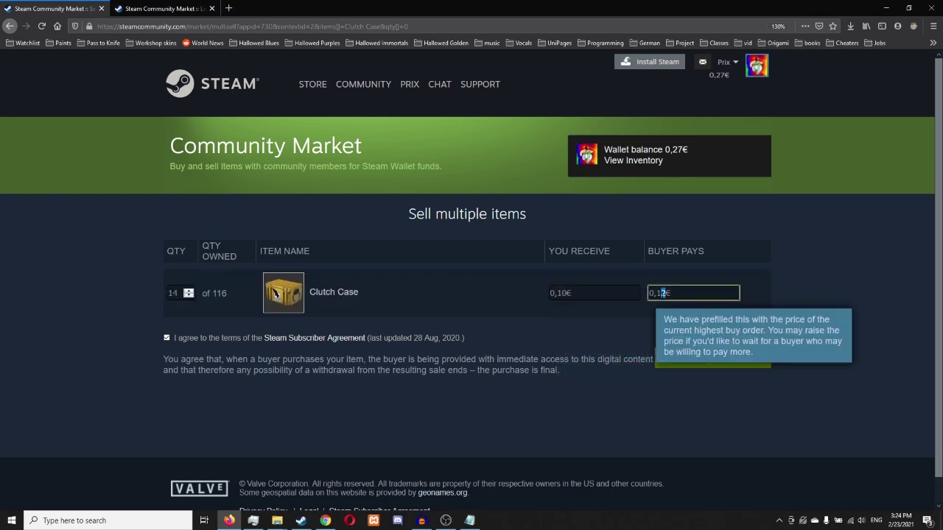
pyautogui.doubleClick(171, 293)
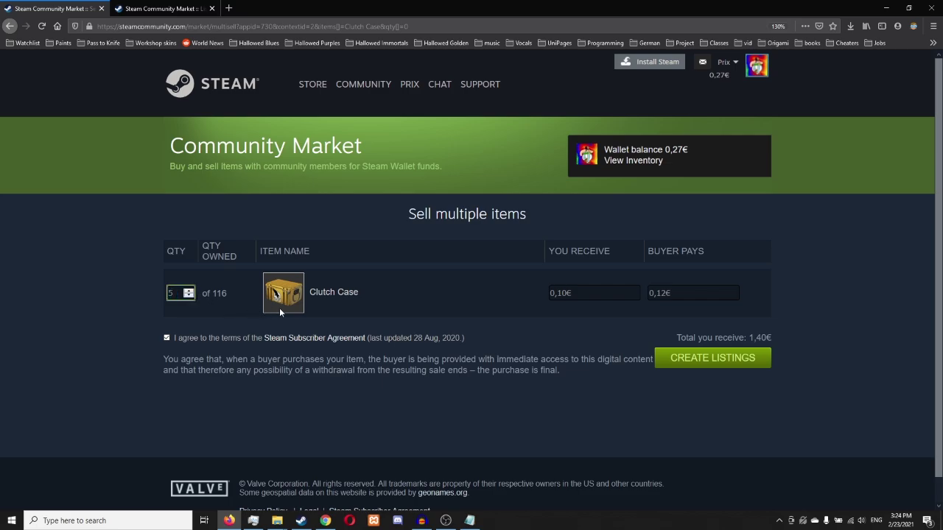
pyautogui.click(692, 310)
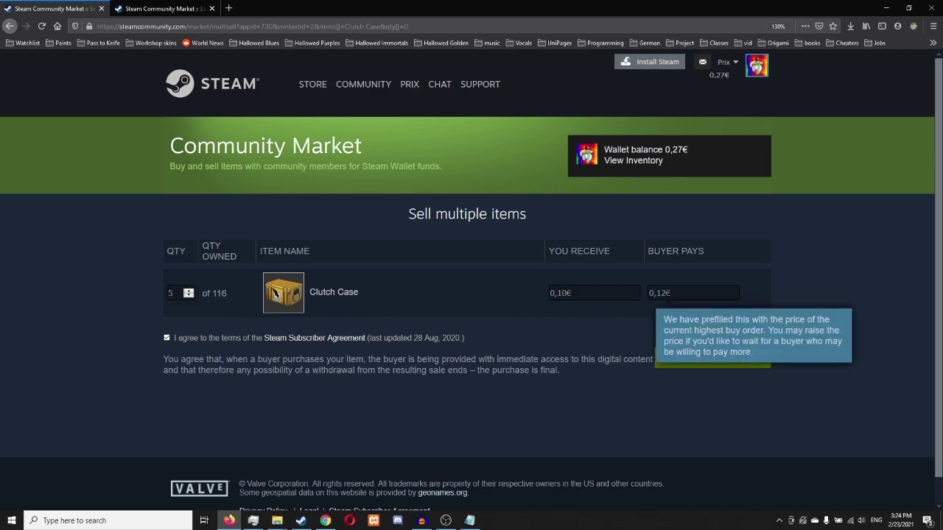
# Step: Set the buyer price of the Clutch Cases to 0,20€ and create the listings
pyautogui.click(663, 295)
pyautogui.moveTo(666, 294); pyautogui.dragTo(659, 293)
pyautogui.hotkey('shift', 'Left')
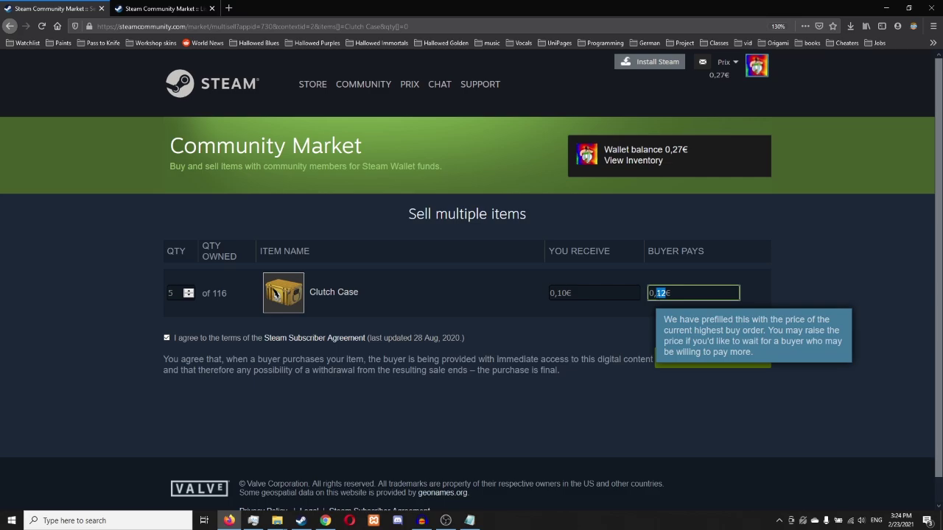
pyautogui.write('20')
pyautogui.click(843, 280)
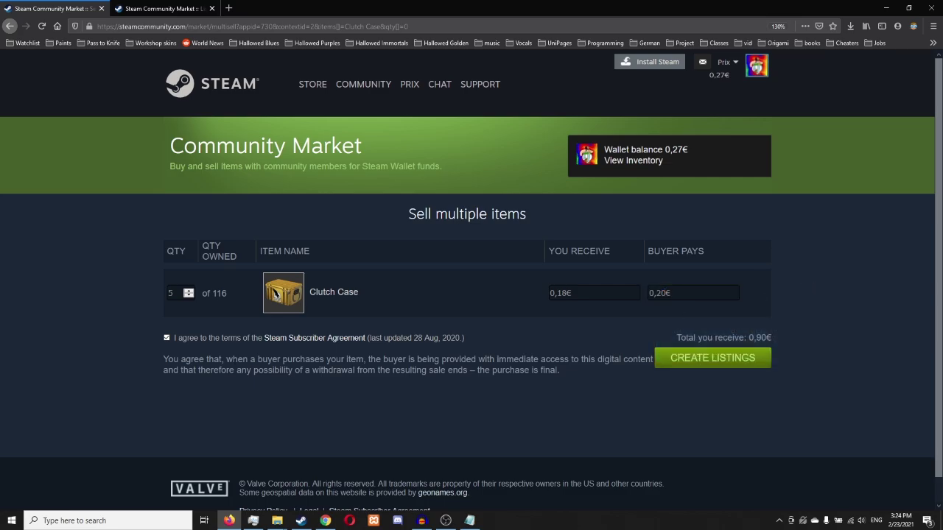
pyautogui.click(722, 362)
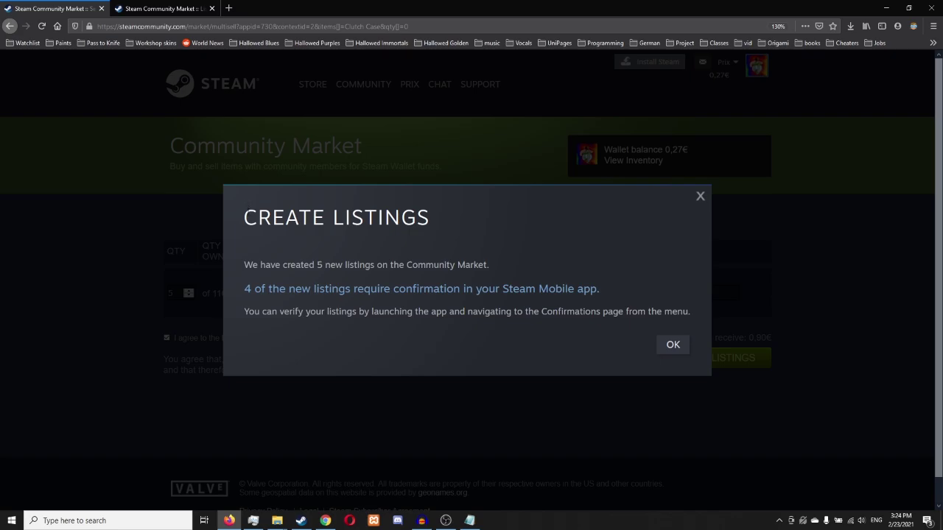
# Step: Read the listing creation notice, including the number of new listings and the Steam Mobile confirmation instructions
pyautogui.moveTo(241, 219); pyautogui.dragTo(402, 220)
pyautogui.click(402, 225)
pyautogui.moveTo(308, 264); pyautogui.dragTo(475, 262)
pyautogui.click(460, 272)
pyautogui.moveTo(252, 289); pyautogui.dragTo(599, 290)
pyautogui.click(579, 304)
pyautogui.moveTo(244, 288); pyautogui.dragTo(598, 289)
pyautogui.click(412, 277)
pyautogui.moveTo(320, 265); pyautogui.dragTo(358, 266)
pyautogui.click(330, 283)
pyautogui.moveTo(243, 312); pyautogui.dragTo(323, 312)
pyautogui.click(425, 123)
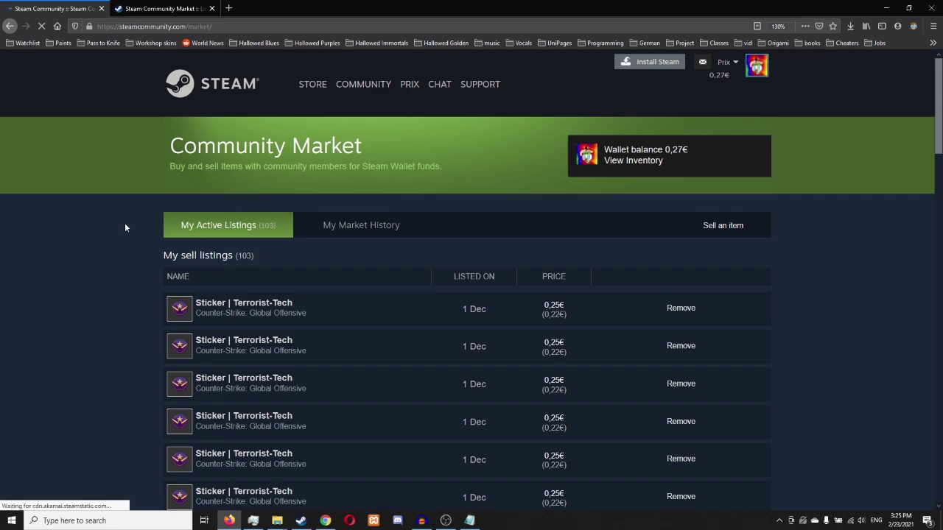
# Step: Check the Clutch Case entries under the listings awaiting confirmation on the Community Market page
pyautogui.scroll(-5, 111, 228)
pyautogui.scroll(-2, 94, 230)
pyautogui.moveTo(163, 226); pyautogui.dragTo(308, 226)
pyautogui.click(390, 240)
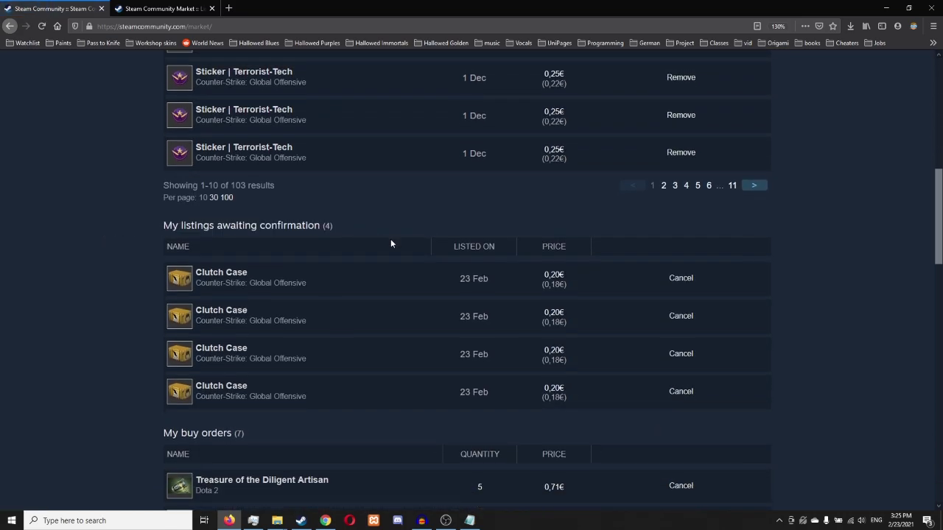
pyautogui.click(518, 264)
pyautogui.scroll(7, 443, 229)
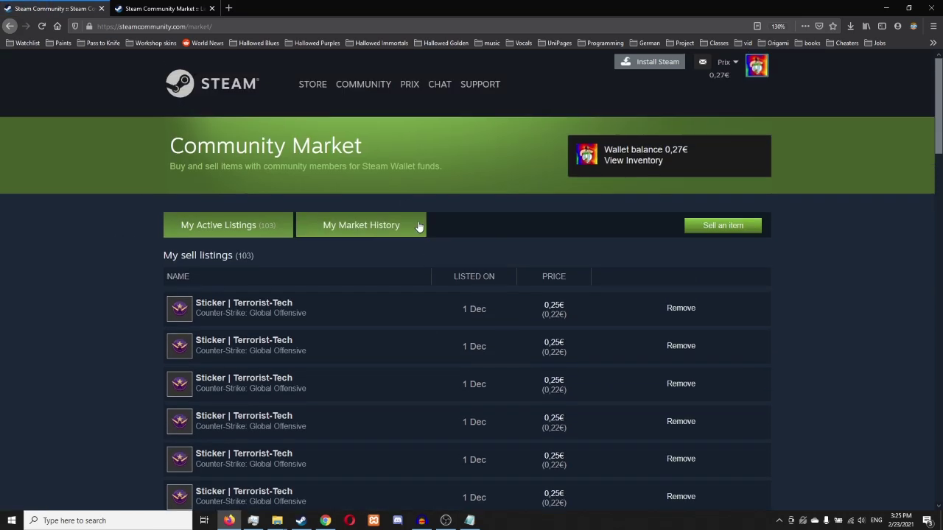
# Step: Open the market history and inspect the Clutch Case entry
pyautogui.click(363, 232)
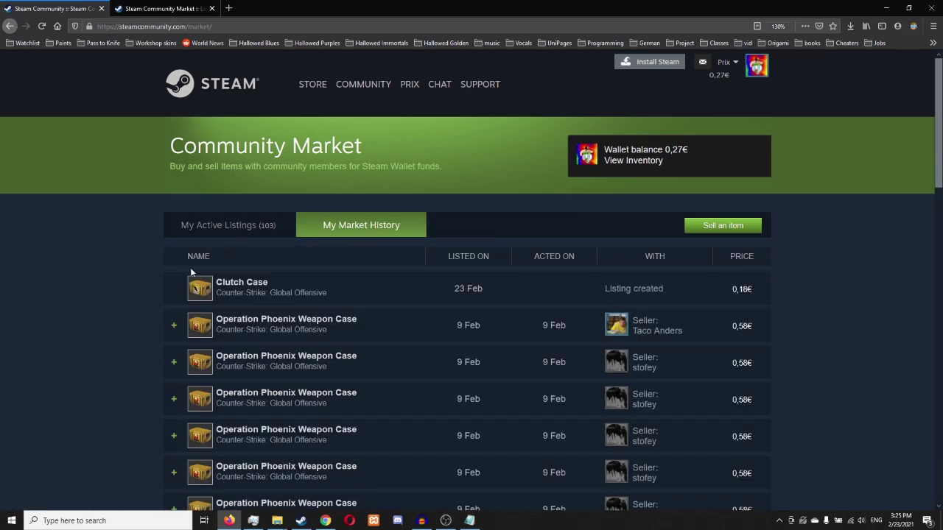
pyautogui.moveTo(638, 286); pyautogui.dragTo(668, 289)
pyautogui.click(290, 285)
pyautogui.moveTo(269, 286); pyautogui.dragTo(213, 284)
pyautogui.click(305, 281)
pyautogui.scroll(-5, 305, 281)
pyautogui.scroll(5, 111, 251)
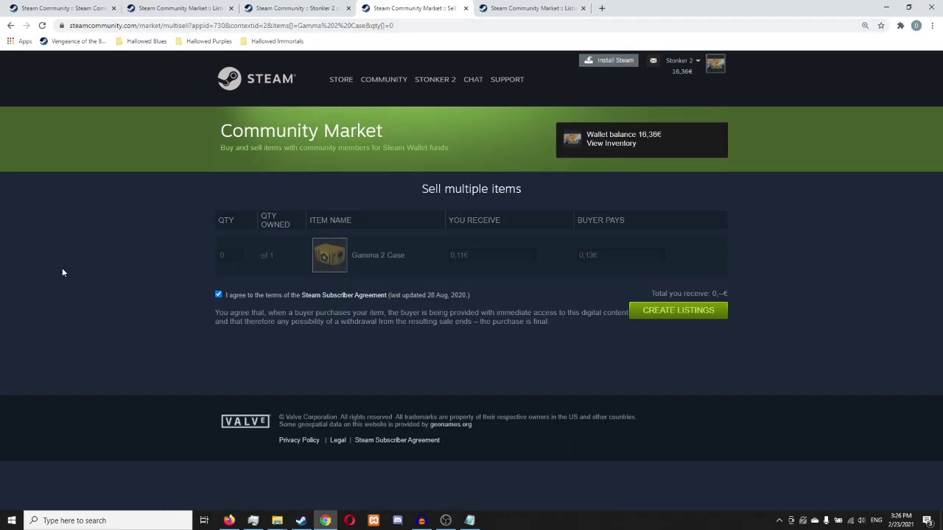
# Step: Look up the Twilight Effigy item in the Dota 2 inventory and bring up its market listing
pyautogui.click(280, 8)
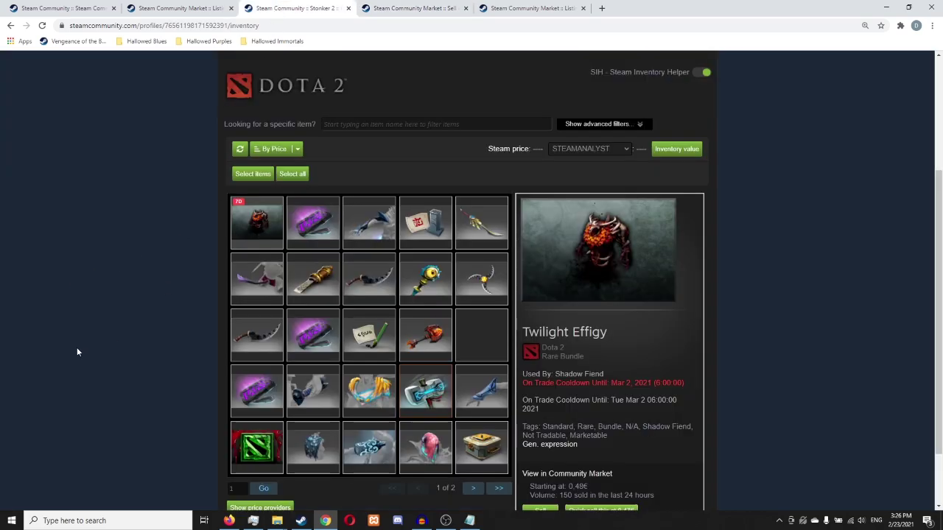
pyautogui.moveTo(612, 333); pyautogui.dragTo(530, 333)
pyautogui.click(526, 7)
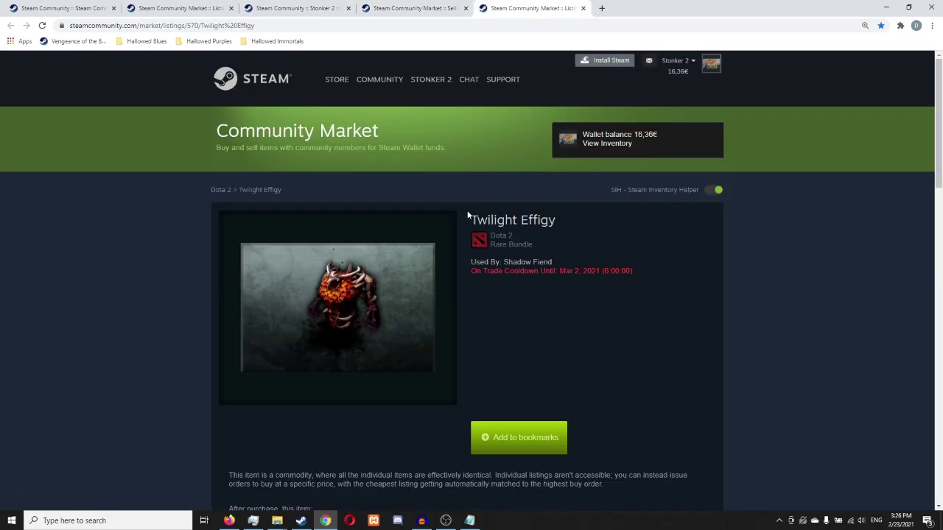
# Step: Copy app ID 570 from the Twilight Effigy listing address and replace the app ID in the multisell address with it
pyautogui.click(215, 27)
pyautogui.click(216, 27)
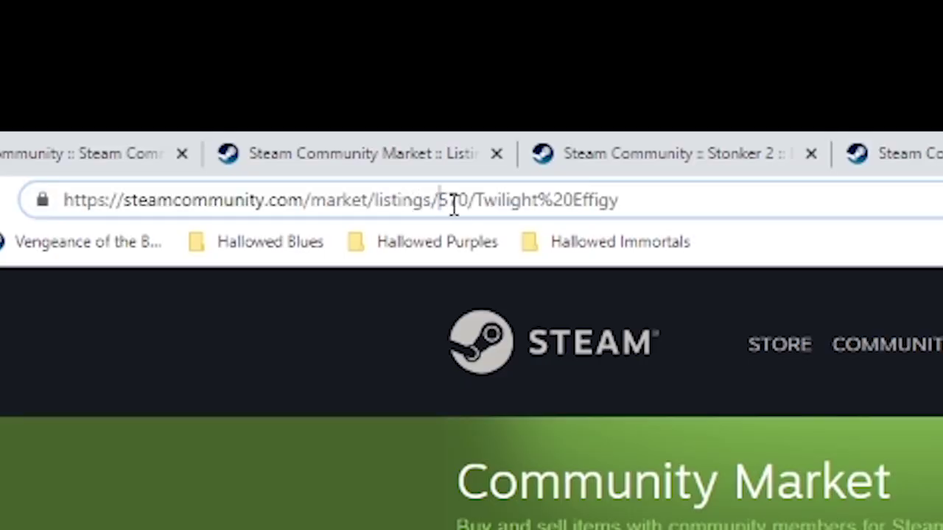
pyautogui.doubleClick(454, 203)
pyautogui.hotkey('ctrl', 'c')
pyautogui.click(879, 159)
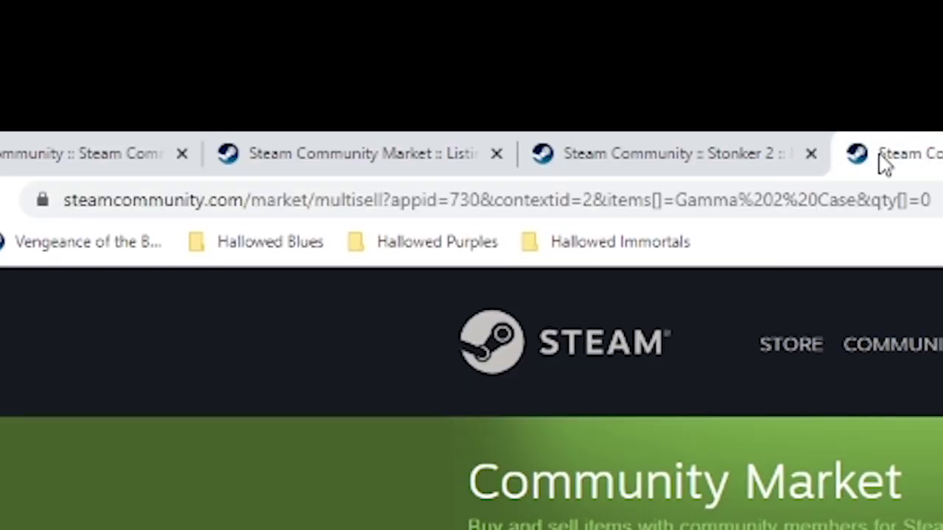
pyautogui.click(494, 191)
pyautogui.moveTo(509, 201); pyautogui.dragTo(542, 215)
pyautogui.hotkey('ctrl', 'v')
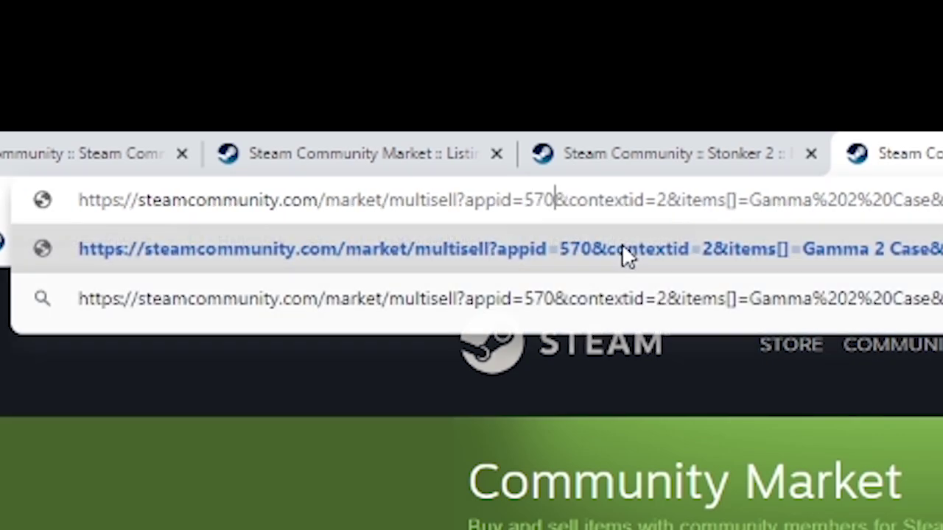
# Step: Replace the Gamma 2 Case name in the multisell address with "Twilight%20Effigy" copied from the listing address, and load the page
pyautogui.hotkey('ctrl', 'Tab')
pyautogui.click(596, 208)
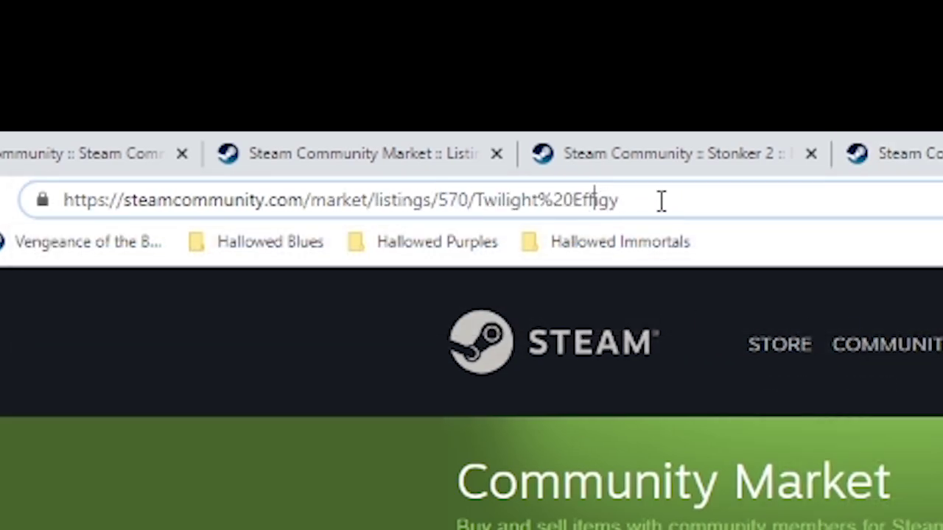
pyautogui.moveTo(660, 201); pyautogui.dragTo(474, 210)
pyautogui.hotkey('ctrl', 'c')
pyautogui.click(893, 153)
pyautogui.moveTo(735, 200); pyautogui.dragTo(918, 210)
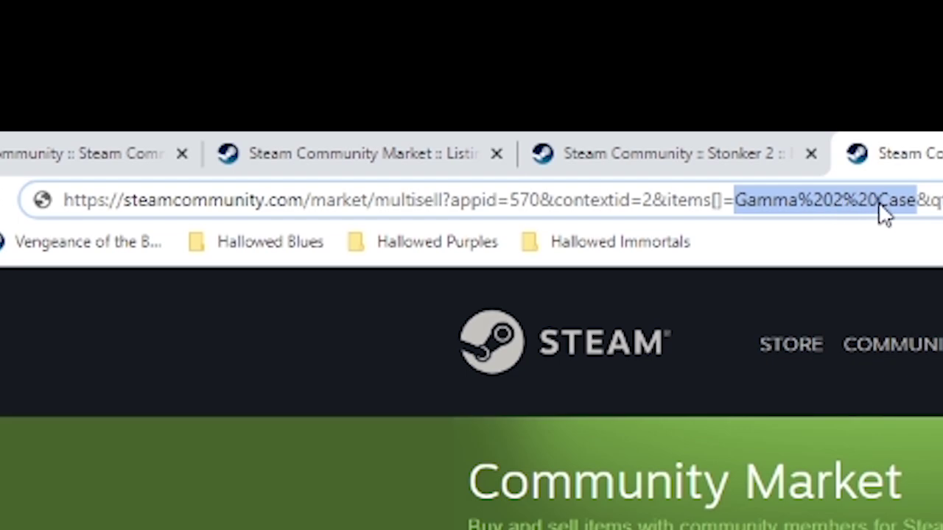
pyautogui.hotkey('ctrl', 'v')
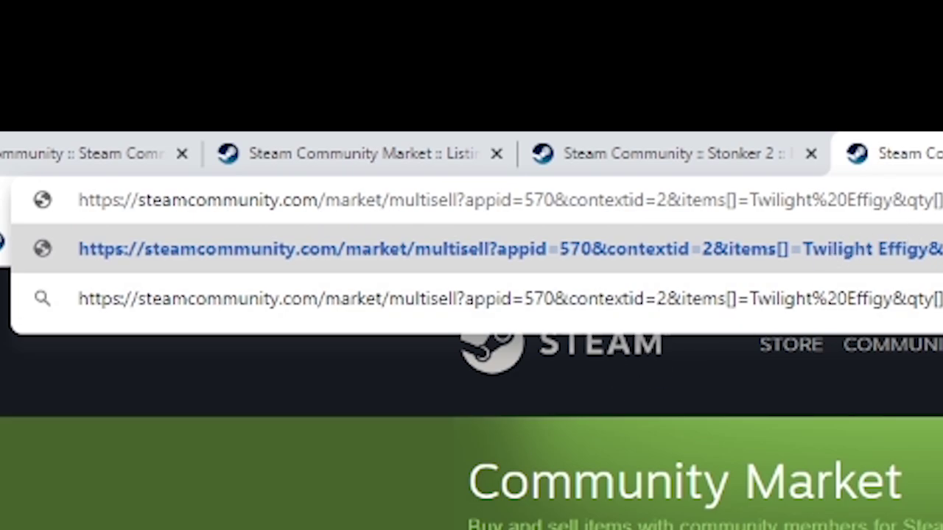
pyautogui.press('Return')
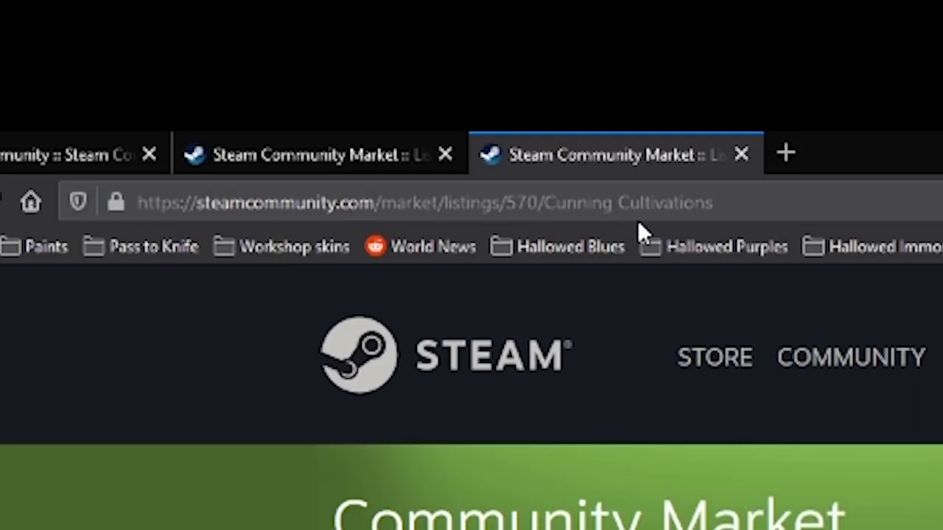
# Step: Examine how the item name is written in the Cunning Cultivations listing address
pyautogui.click(658, 202)
pyautogui.click(619, 203)
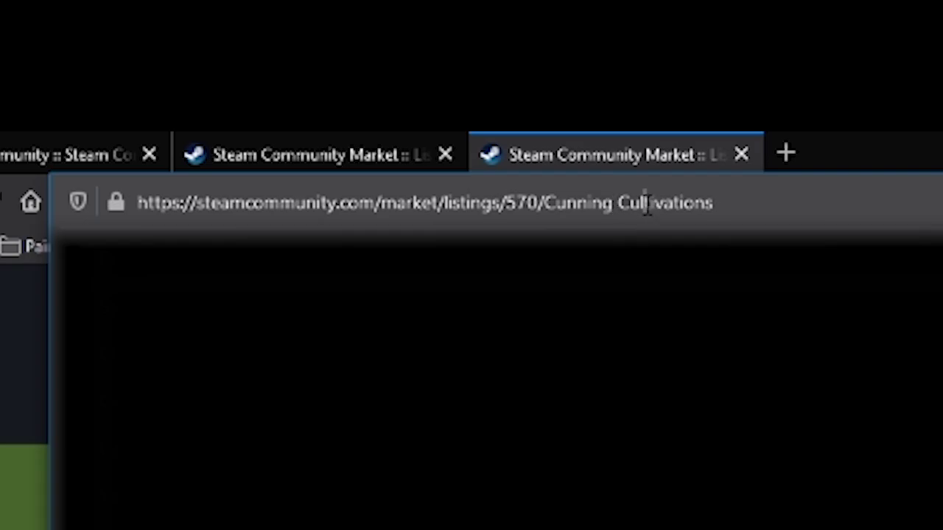
pyautogui.press('Return')
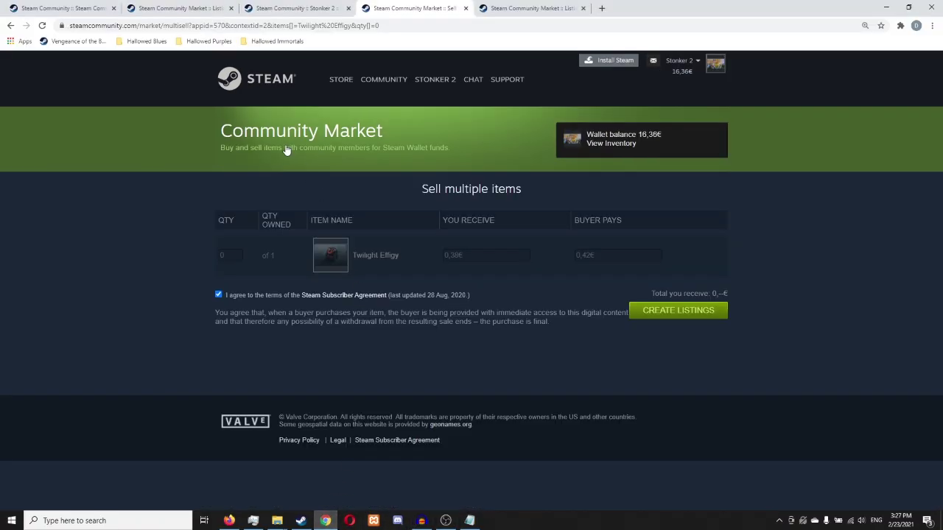
# Step: Set the number of Twilight Effigy items to sell to 1, create the listing and dismiss the notice
pyautogui.click(237, 253)
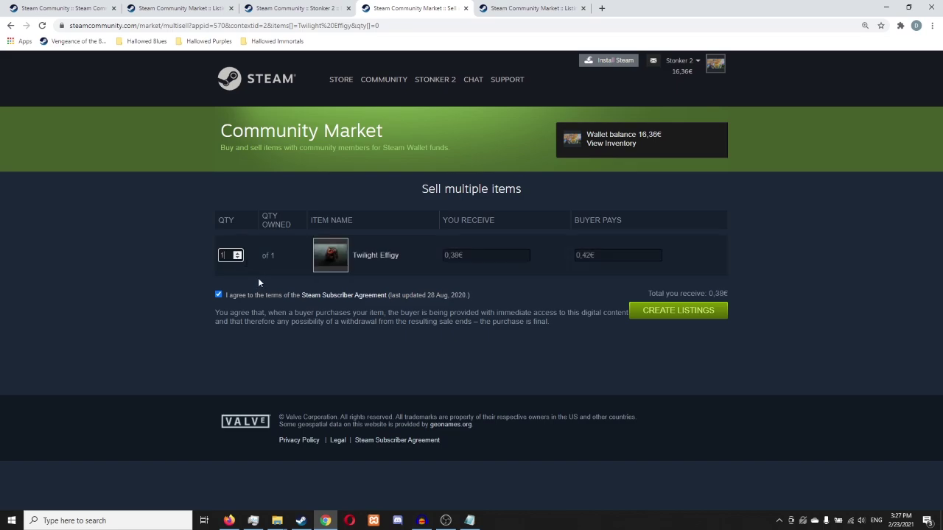
pyautogui.click(648, 256)
pyautogui.click(851, 216)
pyautogui.click(661, 317)
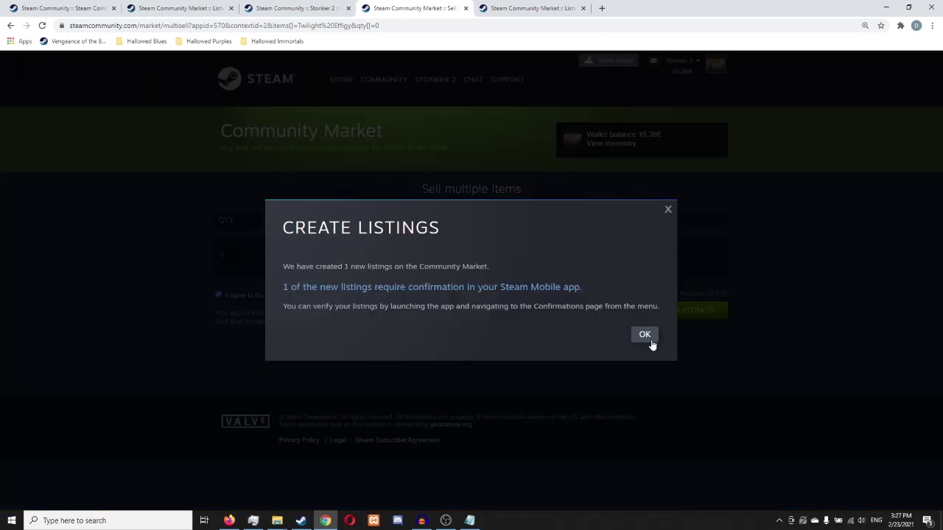
pyautogui.click(648, 335)
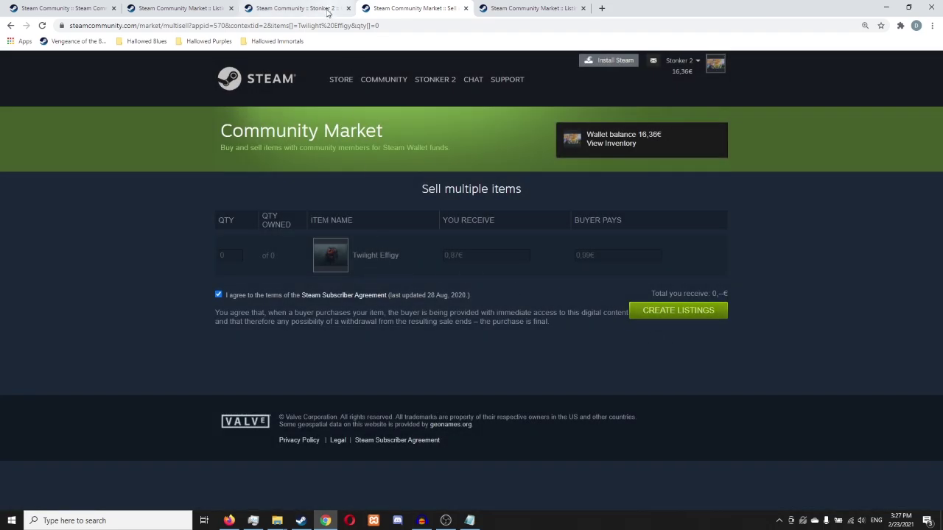
# Step: Compare the app ID and item name in the multisell address with those in the Twilight Effigy listing address
pyautogui.click(237, 26)
pyautogui.moveTo(236, 25); pyautogui.dragTo(255, 26)
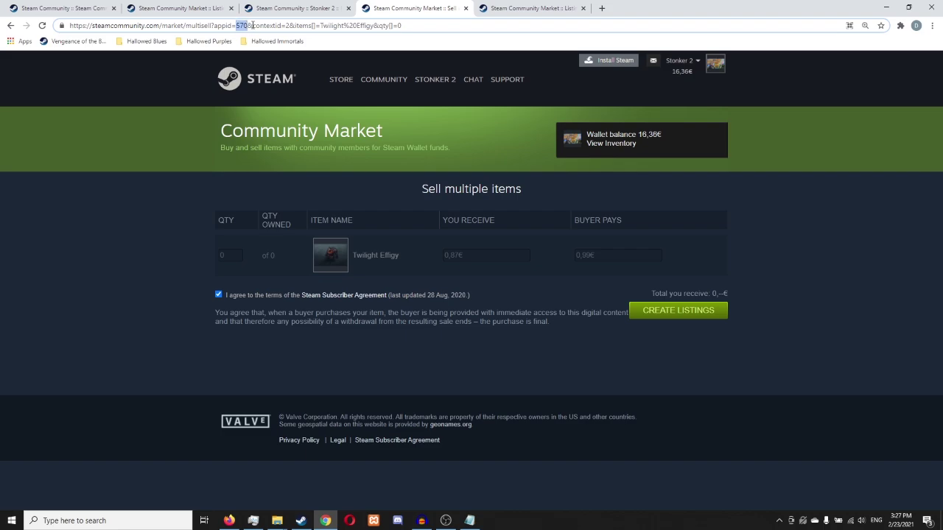
pyautogui.moveTo(322, 26); pyautogui.dragTo(384, 25)
pyautogui.click(413, 23)
pyautogui.click(531, 8)
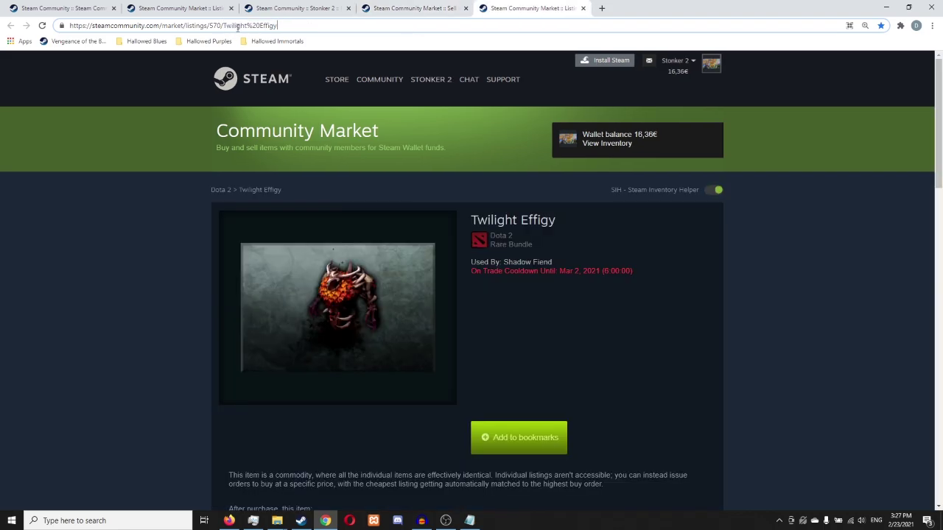
pyautogui.click(386, 5)
# Step: Go to the Community Market page and check the listings awaiting confirmation for the Twilight Effigy
pyautogui.click(83, 8)
pyautogui.click(305, 132)
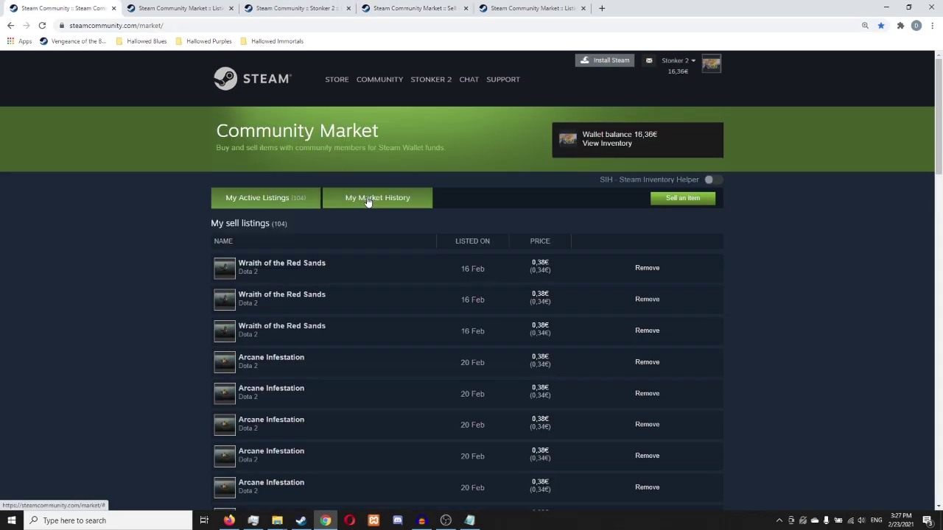
pyautogui.scroll(-5, 317, 235)
pyautogui.moveTo(212, 218); pyautogui.dragTo(344, 219)
pyautogui.click(388, 223)
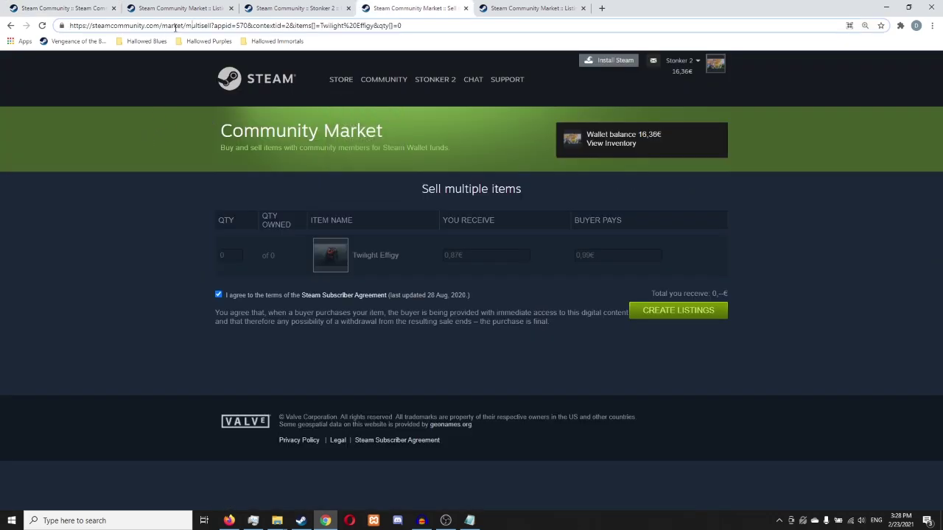
# Step: Review which parts of the Twilight Effigy multisell address must be changed for another item
pyautogui.moveTo(172, 25); pyautogui.dragTo(333, 27)
pyautogui.click(248, 26)
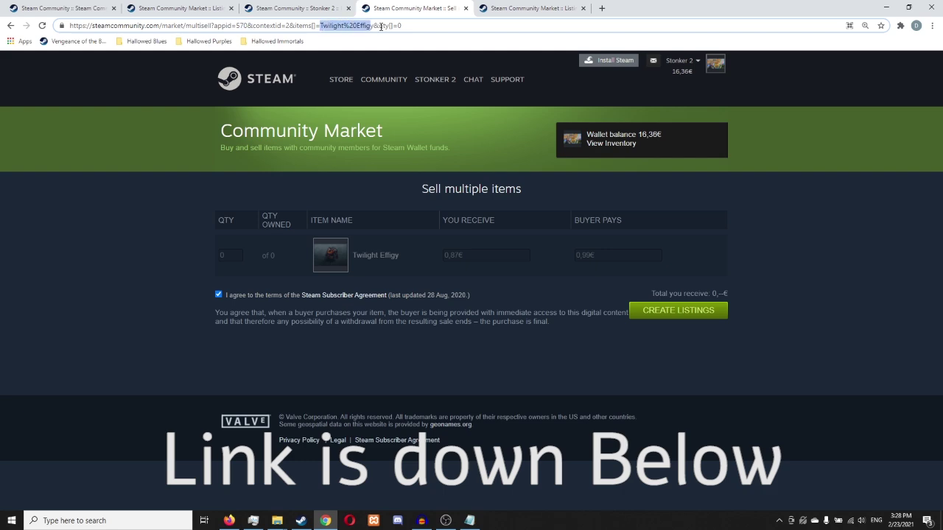
pyautogui.click(47, 308)
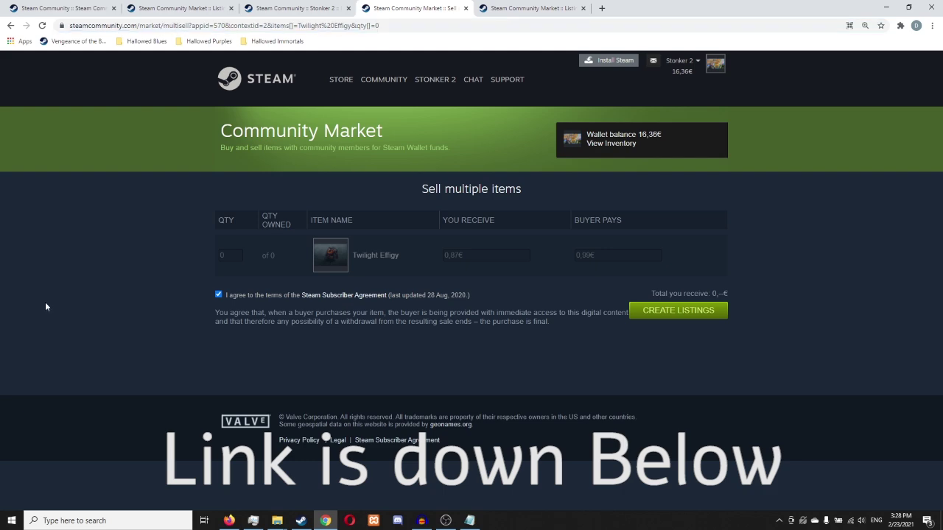